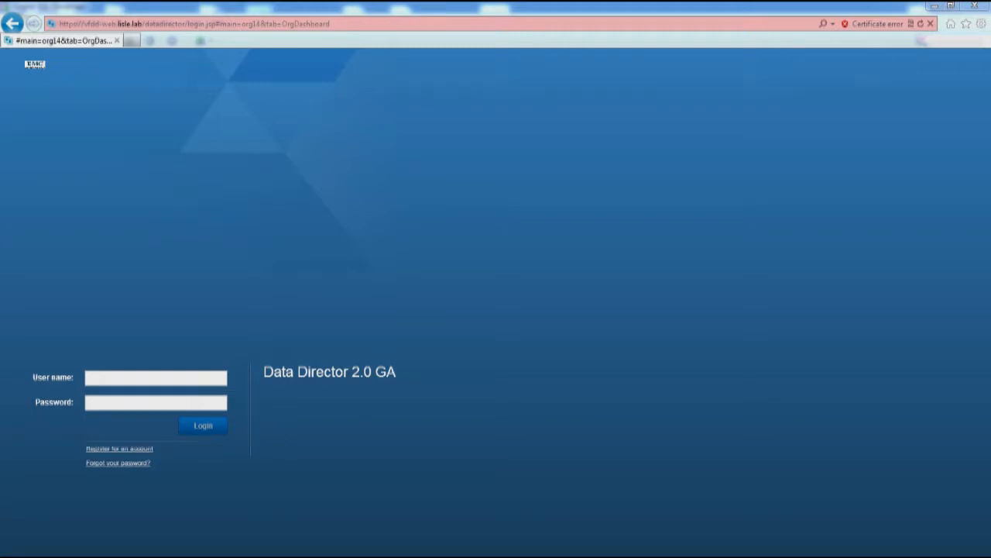
# Sign in to Data Director with the DBA account's user name and password
pyautogui.click(156, 378)
pyautogui.write('dba@lisle.lab')
pyautogui.press('Tab')
pyautogui.write('vmware1')
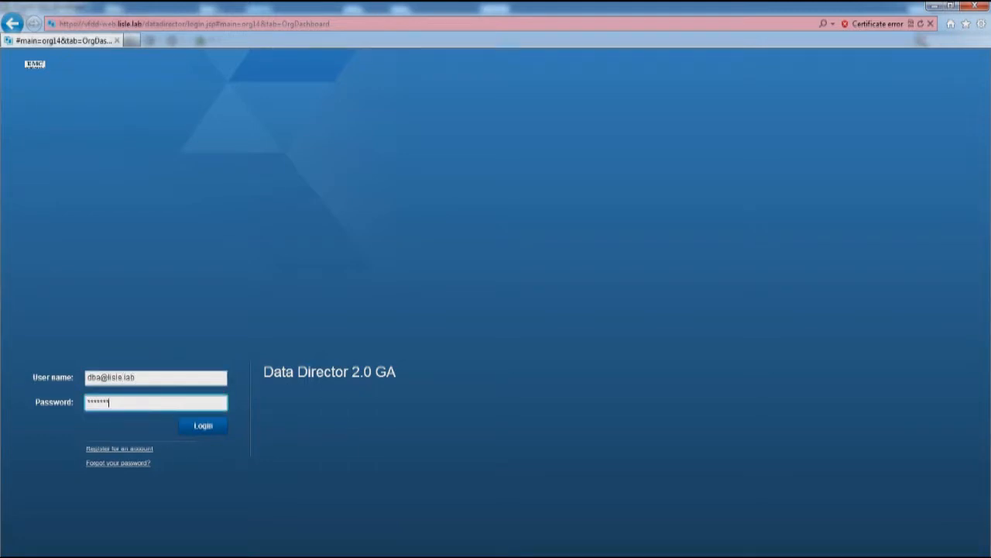
pyautogui.press('Return')
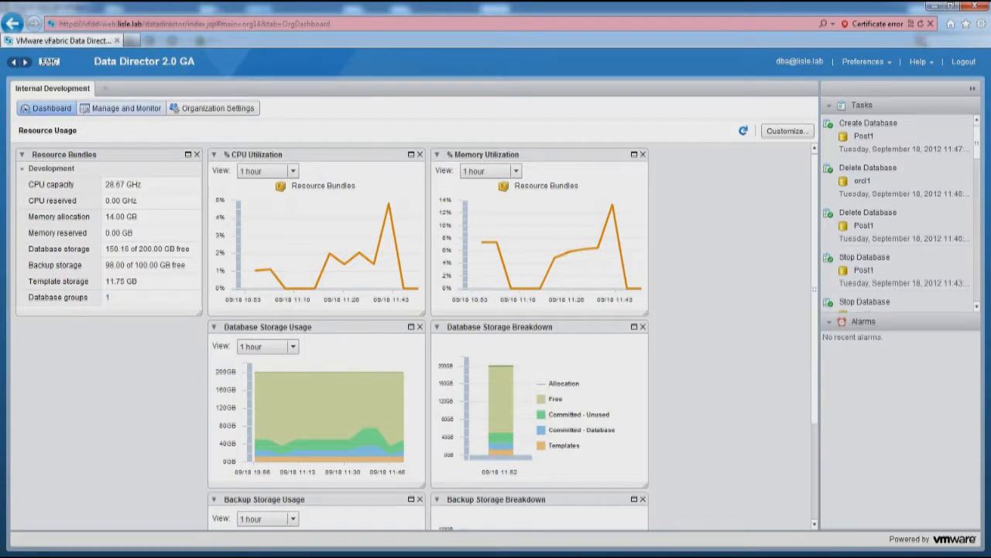
# In Manage and Monitor, select the sandbox group and start creating a new database
pyautogui.click(124, 108)
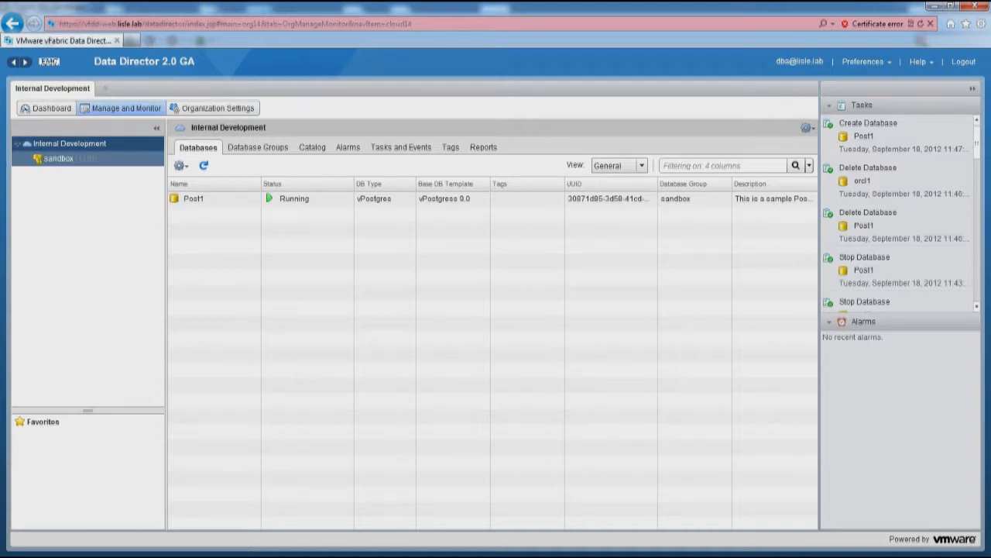
pyautogui.click(39, 159)
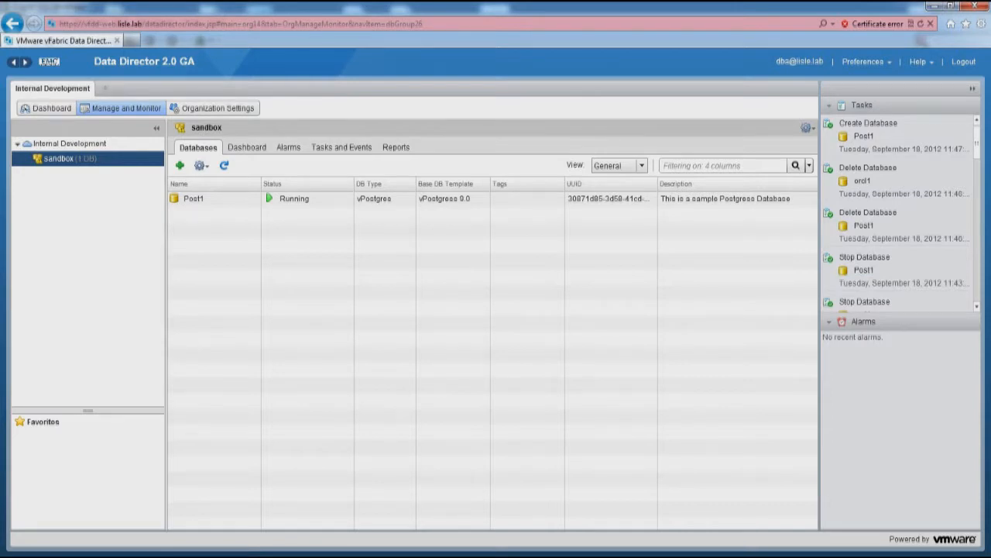
pyautogui.click(180, 165)
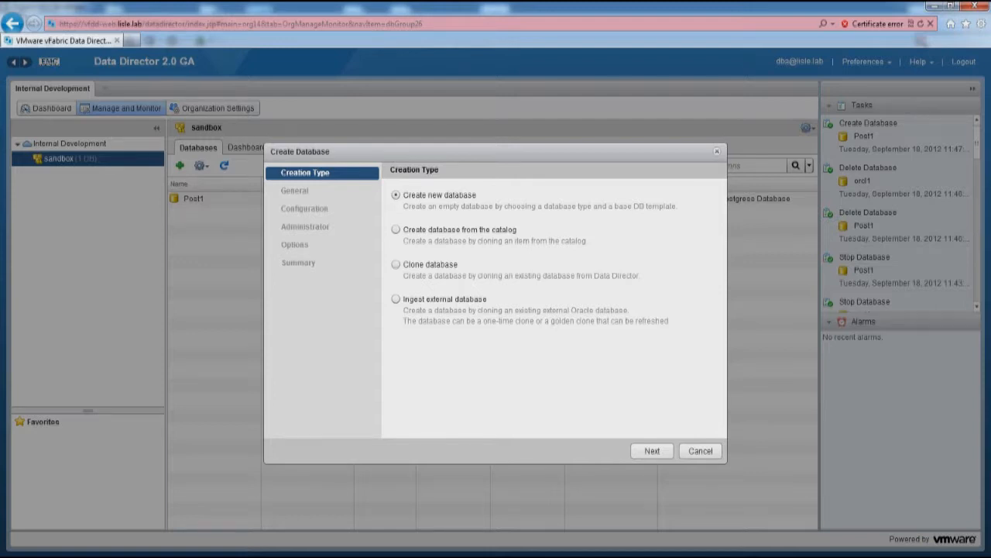
# Name the new database orcl1, describe it as 'This is a test', and choose Oracle
pyautogui.click(652, 450)
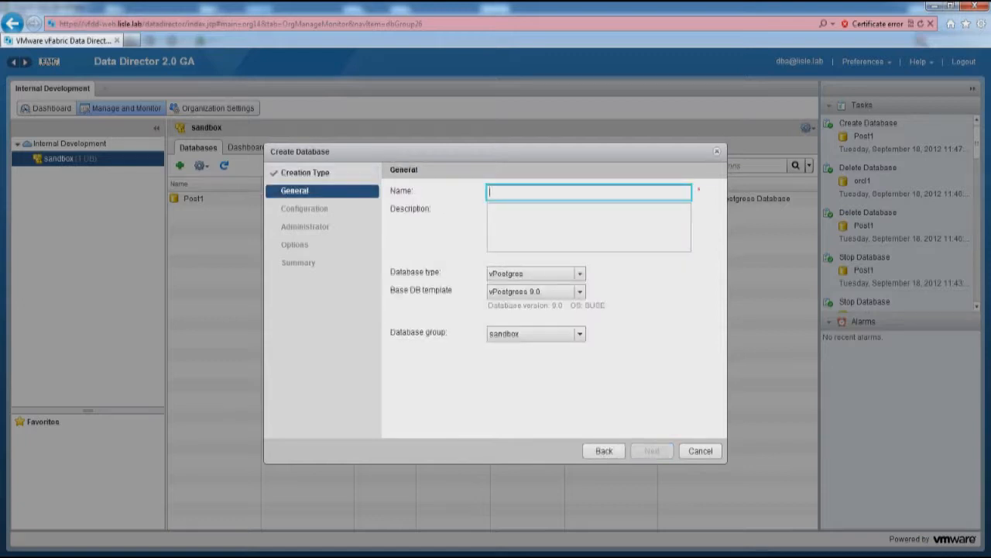
pyautogui.write('orcl1')
pyautogui.press('Tab')
pyautogui.write('This is a test')
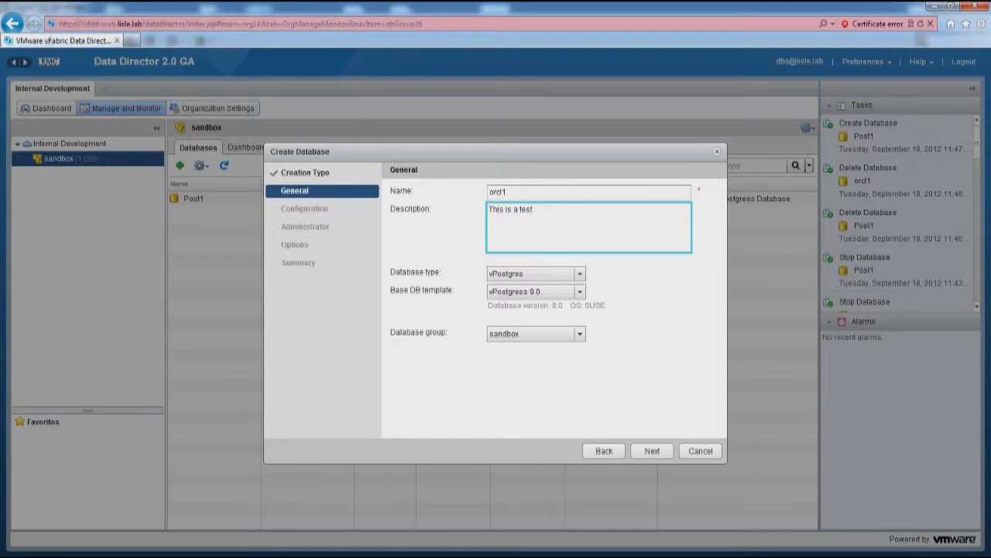
pyautogui.press('Tab')
pyautogui.hotkey('ctrl', 'Down')
pyautogui.press('Down')
pyautogui.press('Return')
pyautogui.press('Tab')
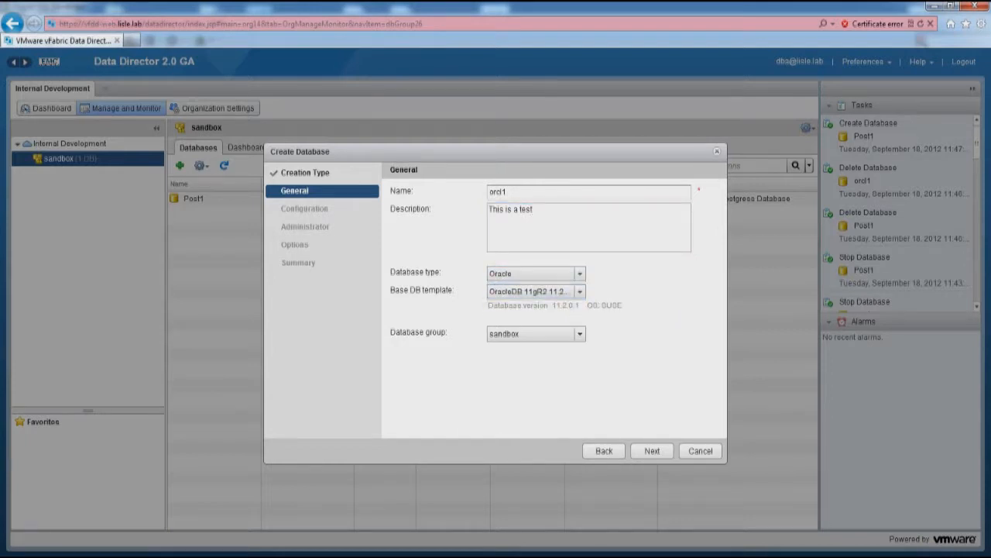
pyautogui.press('Tab')
pyautogui.press('Tab')
pyautogui.press('Return')
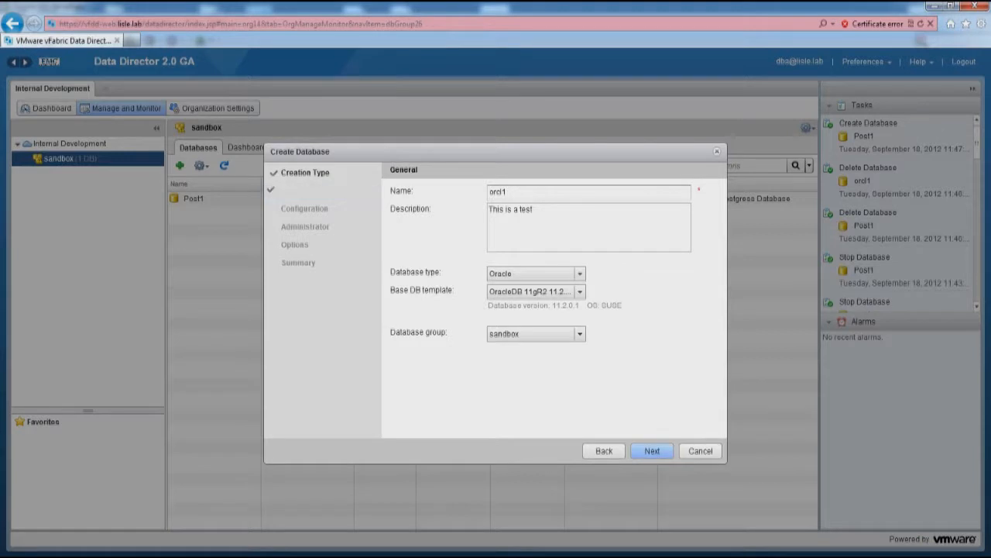
pyautogui.press('Tab')
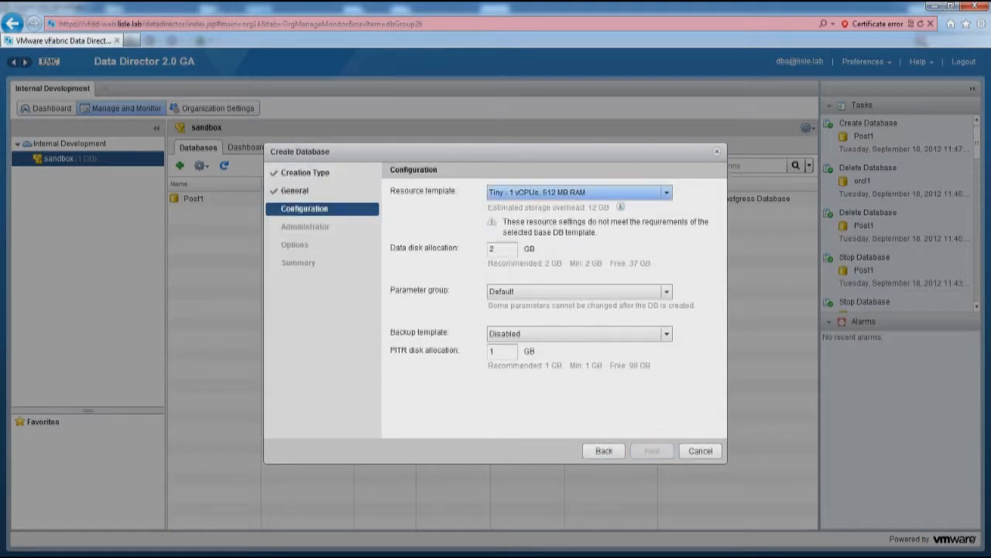
# Use the MedLarge resource template with a 5 GB data disk
pyautogui.click(666, 193)
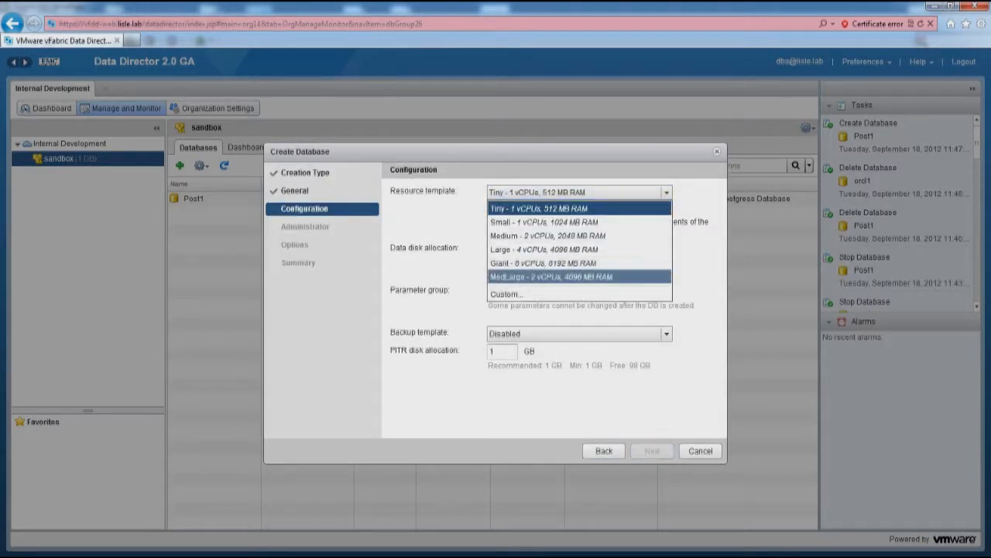
pyautogui.click(551, 277)
pyautogui.press('Tab')
pyautogui.write('5')
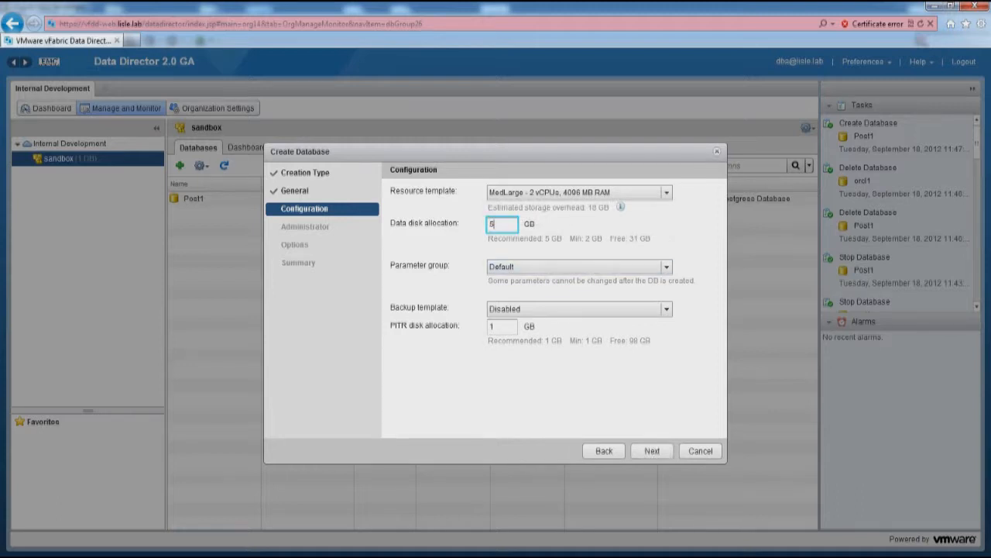
pyautogui.click(580, 266)
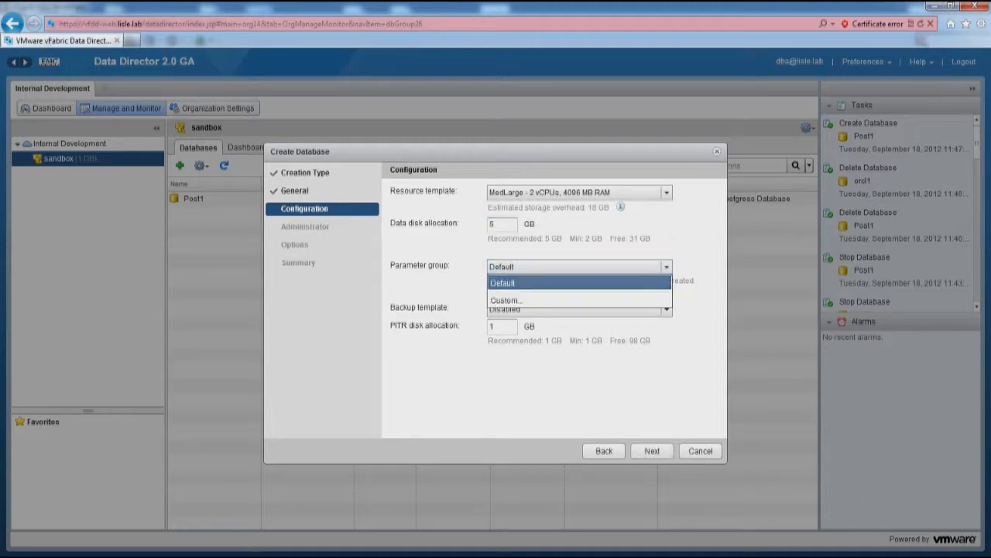
# Create a custom parameter group that overrides enable_em to on
pyautogui.click(579, 300)
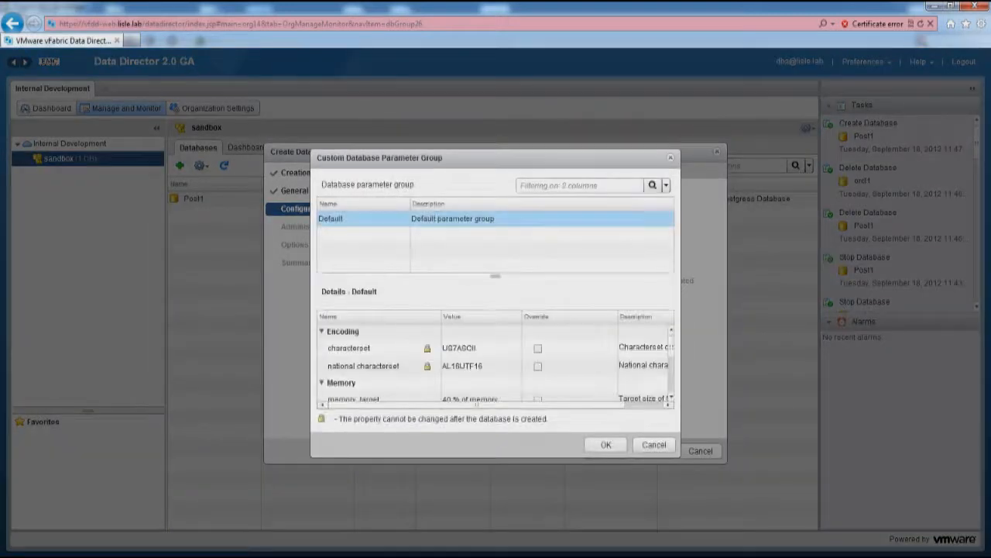
pyautogui.scroll(-5, 496, 360)
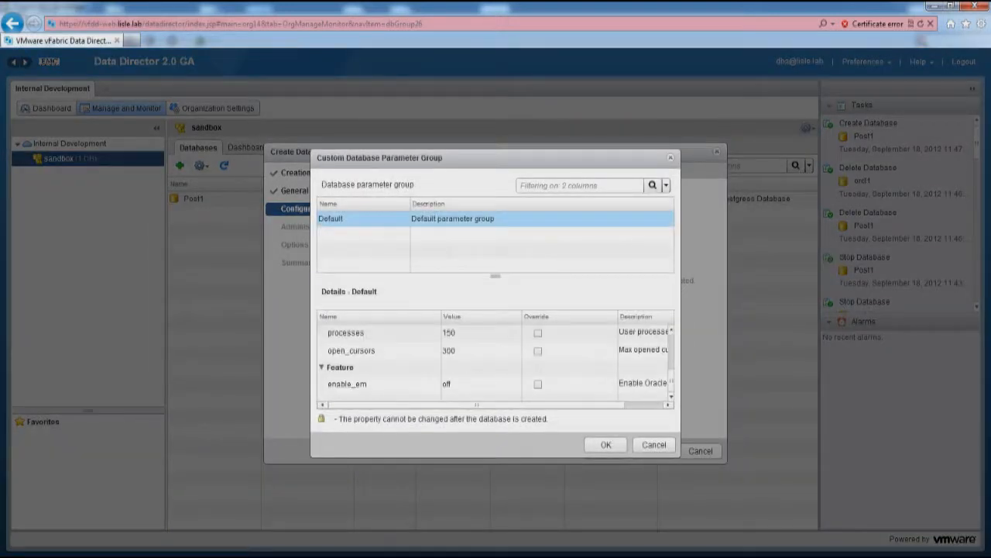
pyautogui.click(539, 385)
pyautogui.click(599, 385)
pyautogui.click(574, 400)
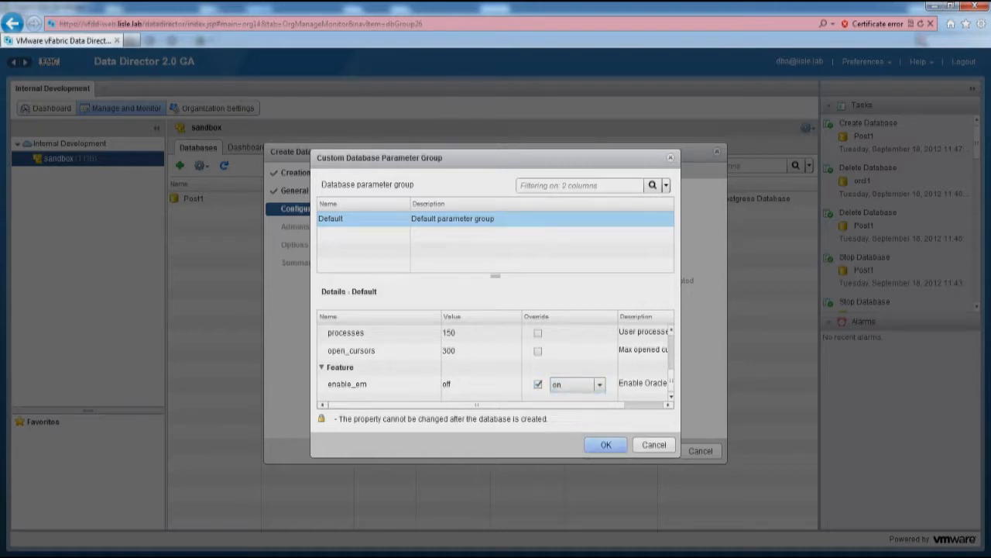
pyautogui.click(606, 445)
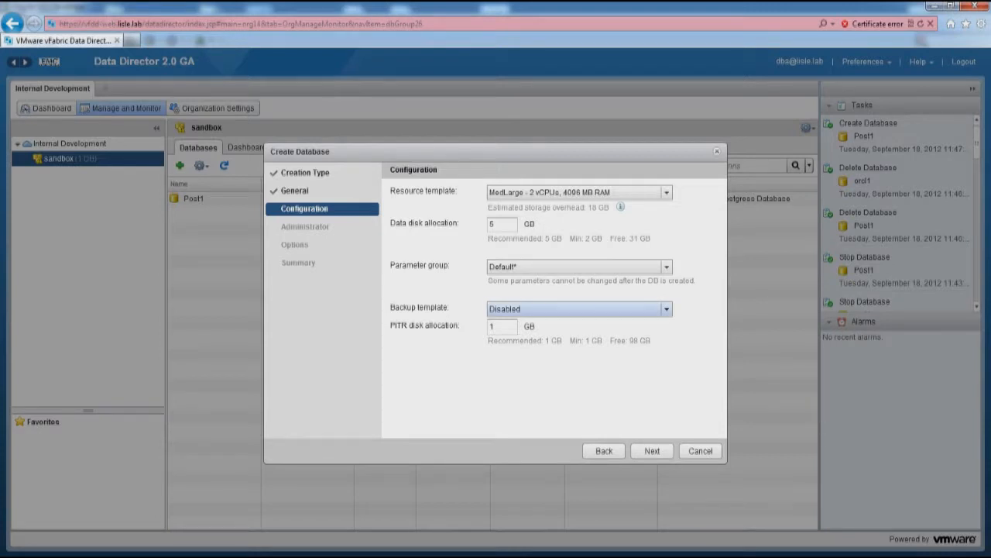
# Keep the backup template Disabled and continue to the administrator settings
pyautogui.click(580, 309)
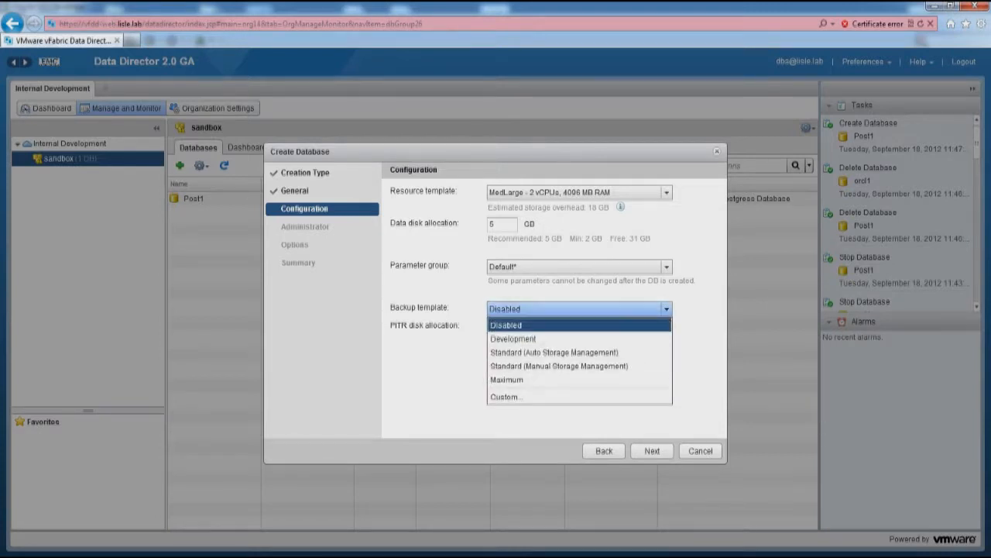
pyautogui.click(581, 421)
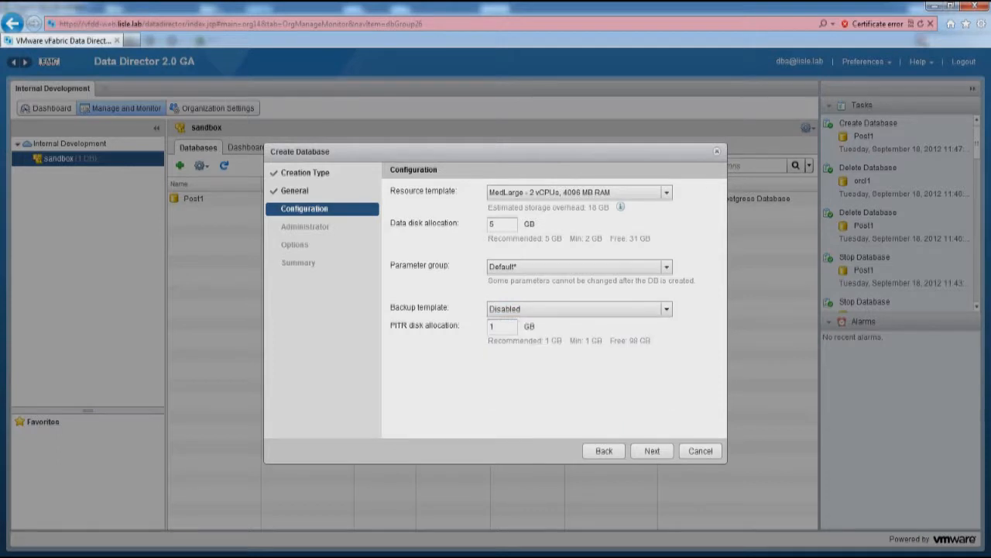
pyautogui.click(653, 450)
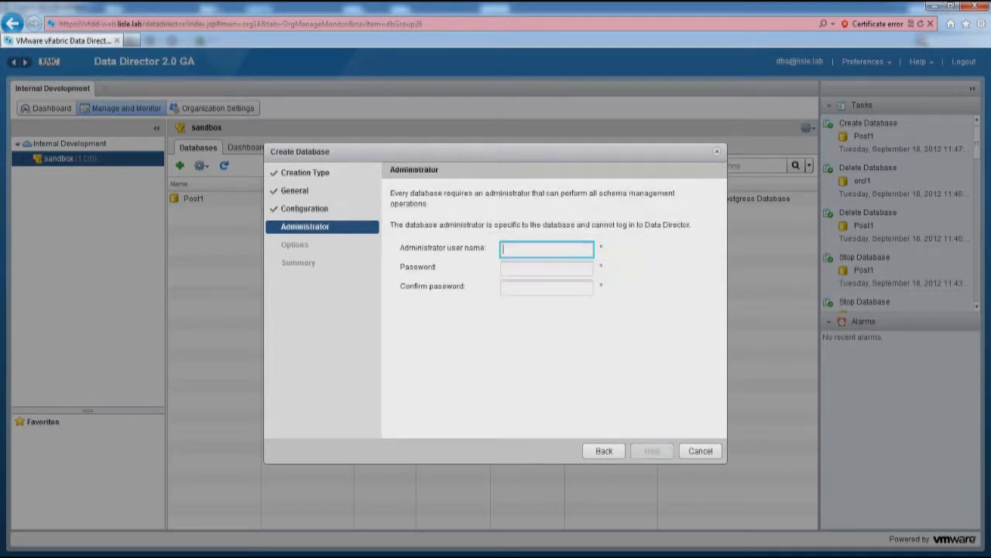
# Enter the database administrator user name and password, confirming the password
pyautogui.write('admin')
pyautogui.press('Tab')
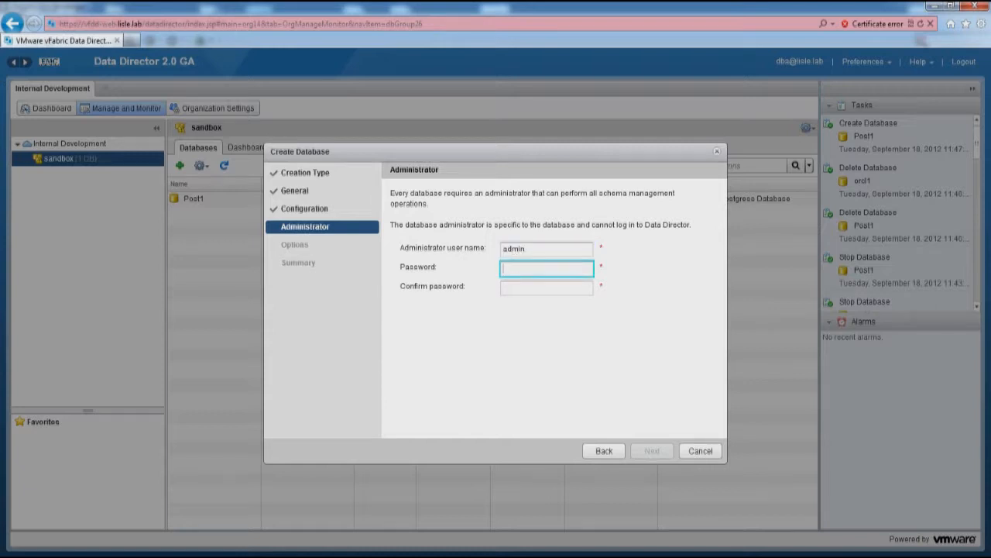
pyautogui.write('password')
pyautogui.press('Tab')
pyautogui.write('password')
pyautogui.press('Return')
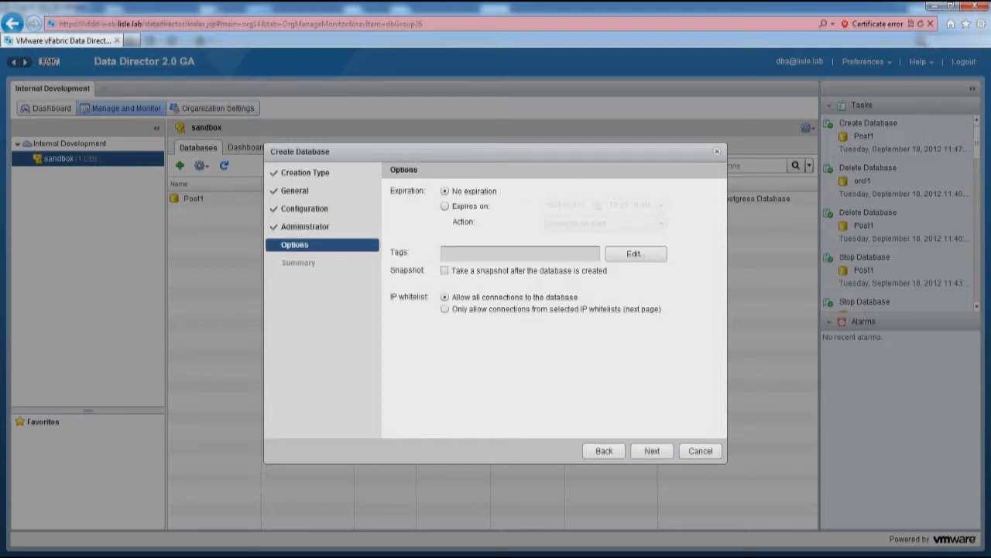
# Set orcl1 to be deleted on expiry on 09/19/2012, then finish the wizard
pyautogui.click(445, 206)
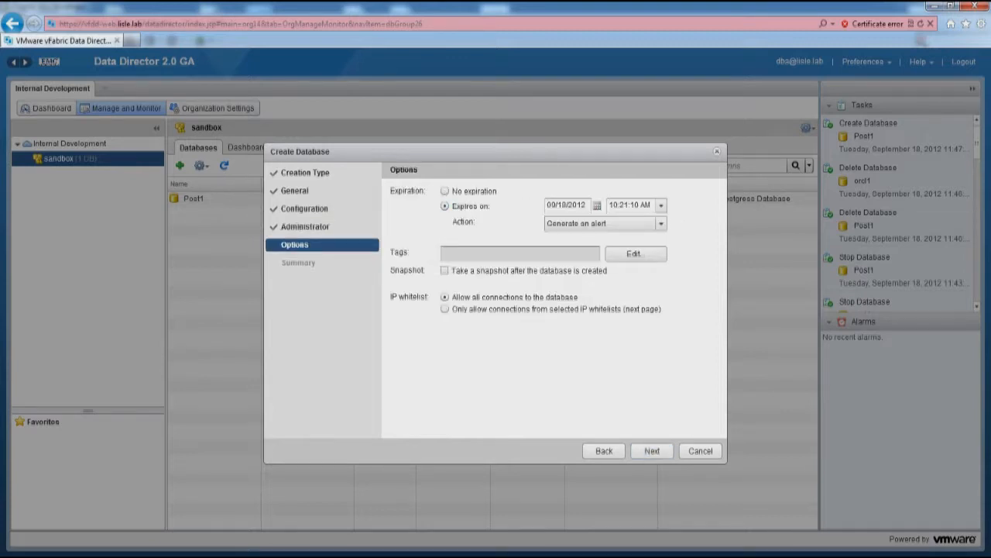
pyautogui.click(598, 205)
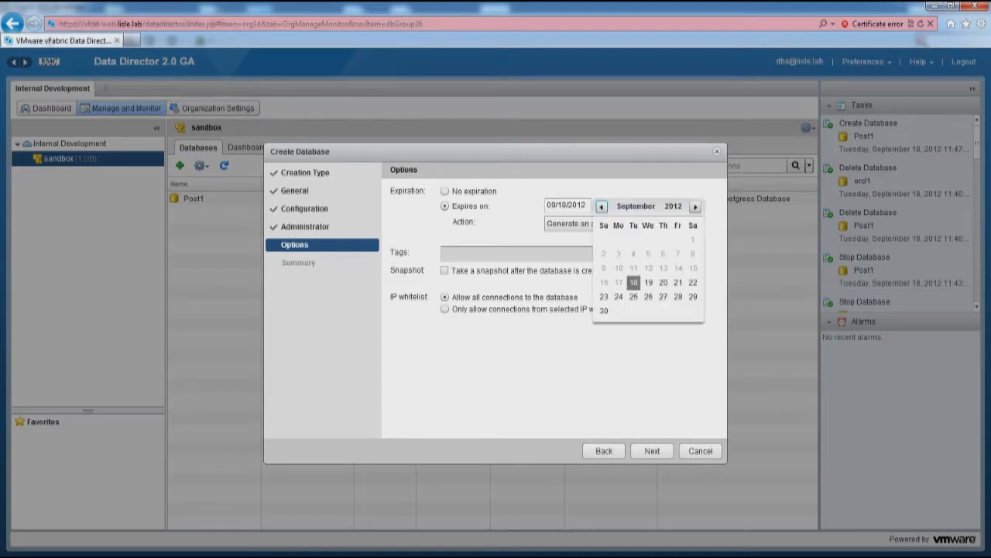
pyautogui.click(649, 284)
pyautogui.click(604, 223)
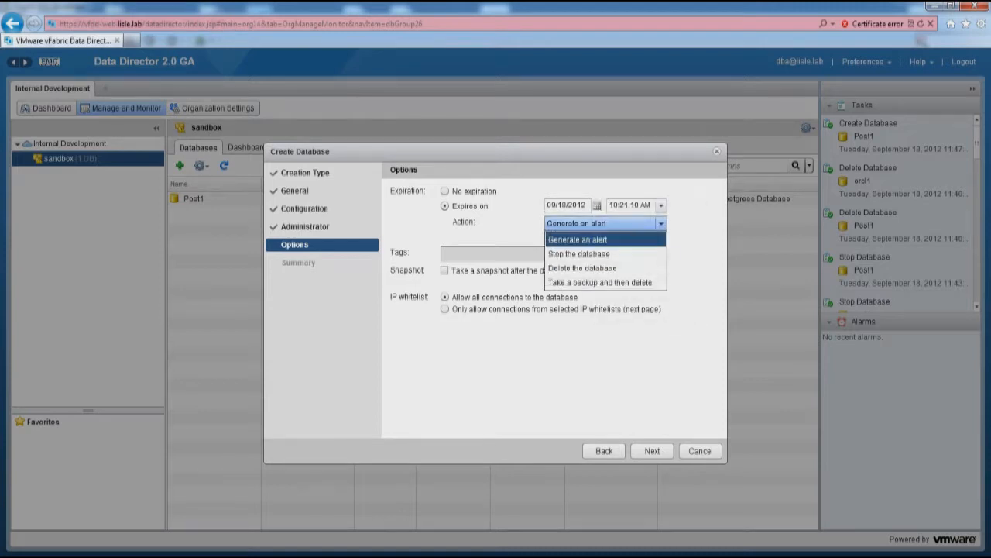
pyautogui.click(582, 268)
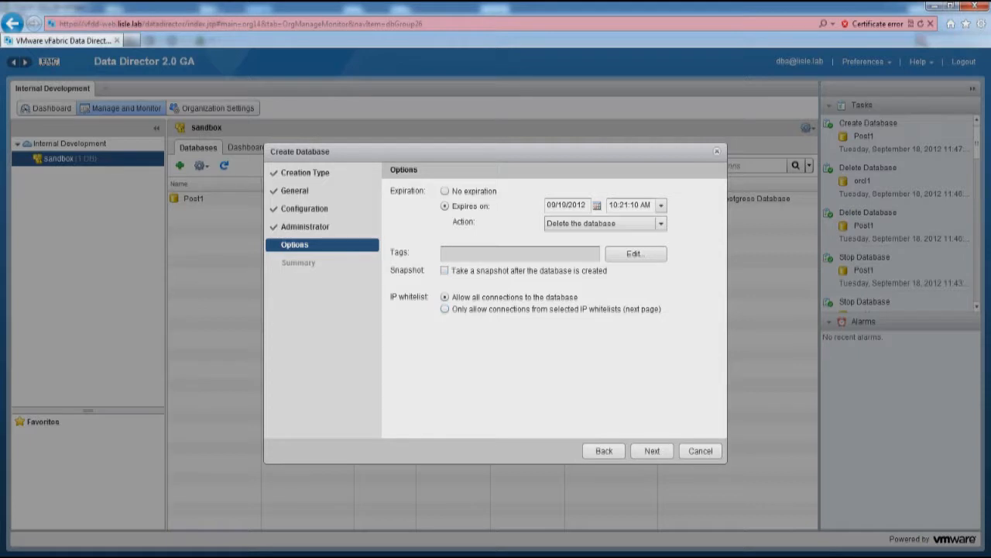
pyautogui.click(653, 450)
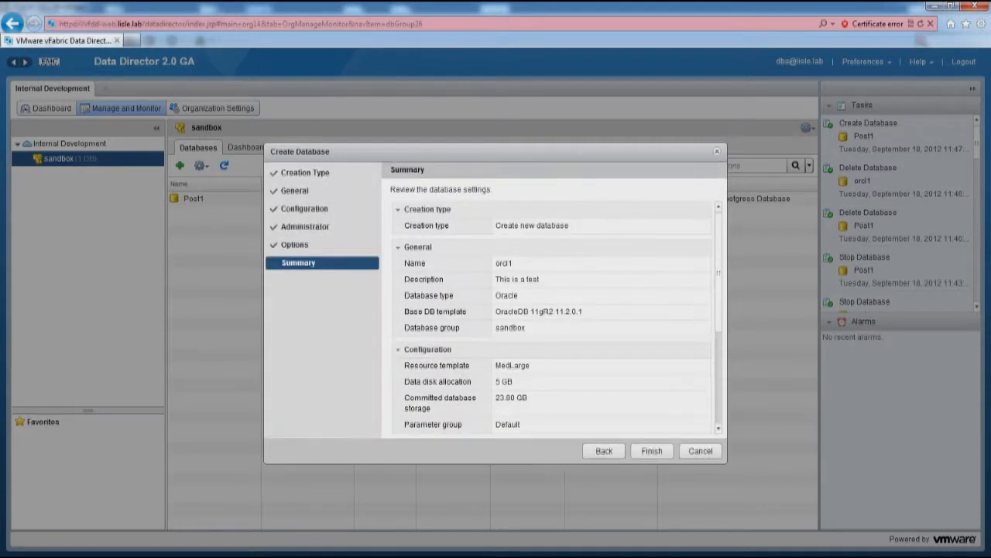
pyautogui.click(652, 450)
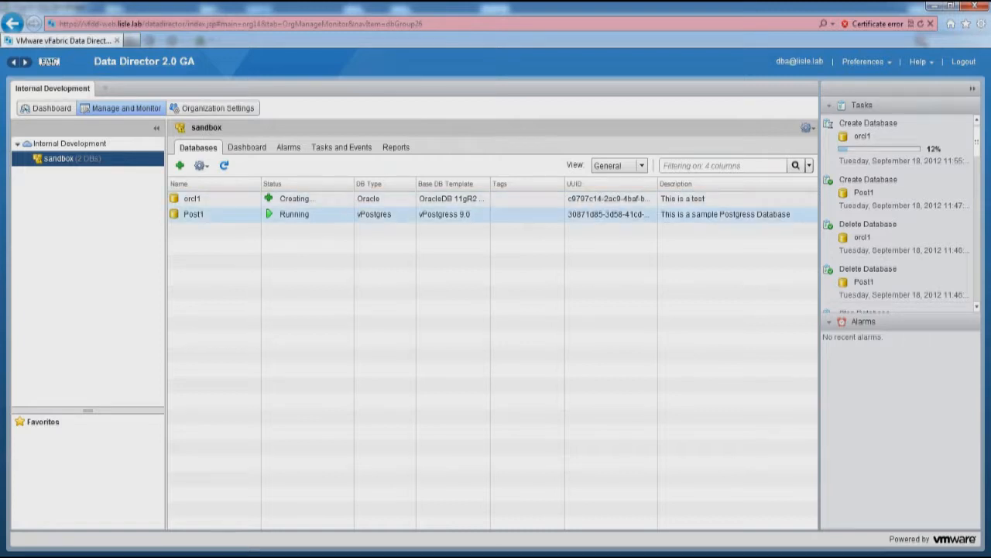
# Set up Post1's update to vPostgresDB 9.1 without a pre-update snapshot backup
pyautogui.rightClick(189, 215)
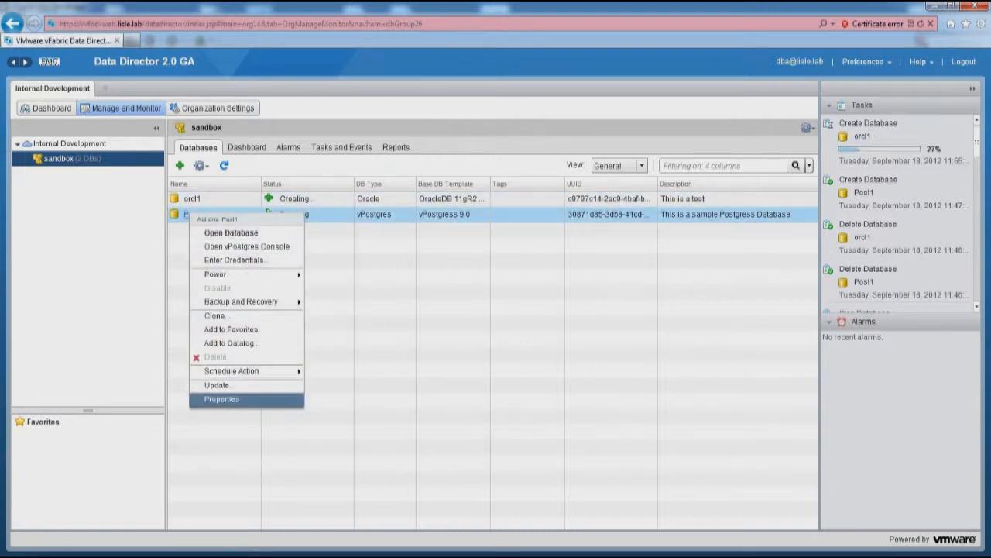
pyautogui.click(219, 385)
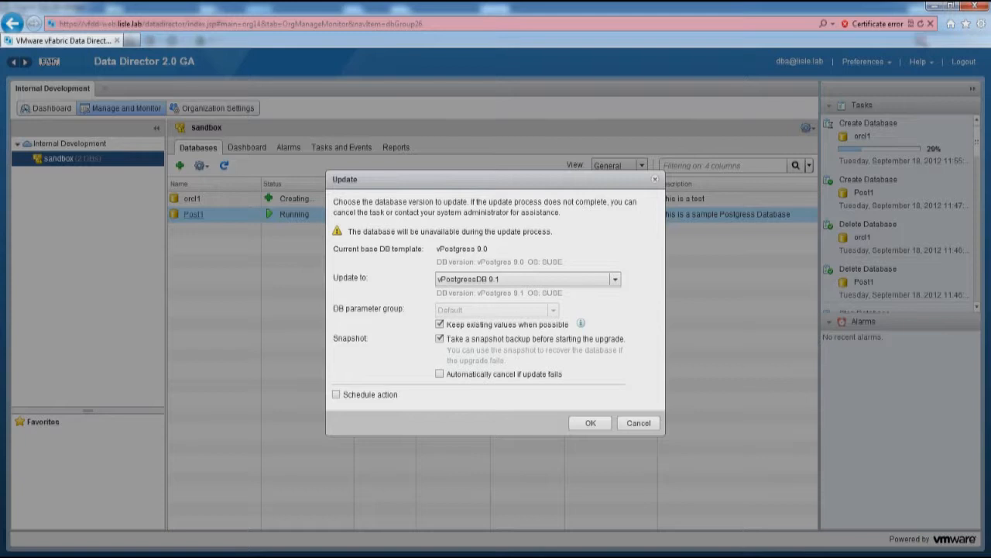
pyautogui.click(440, 339)
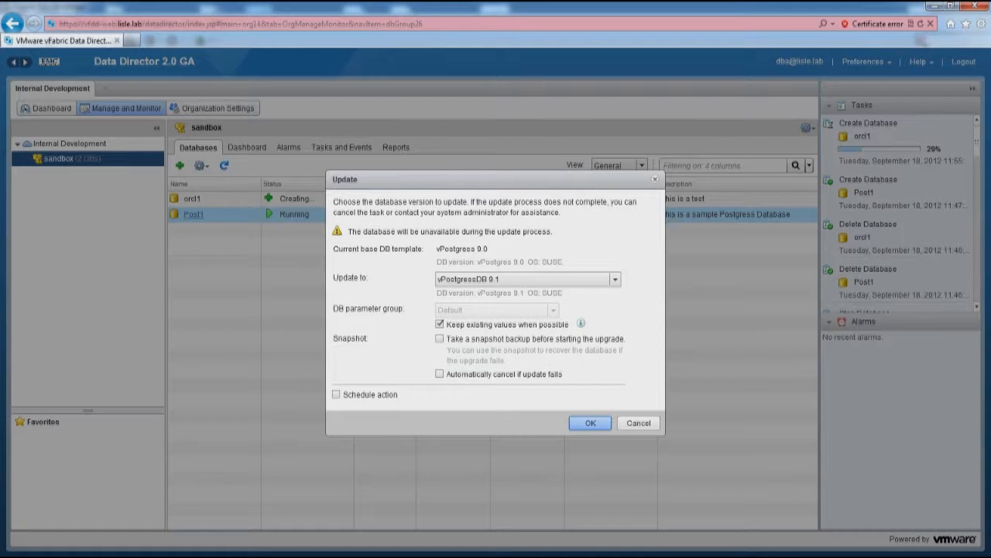
# Confirm the Post1 update and, once done, select the running orcl1 database
pyautogui.click(590, 422)
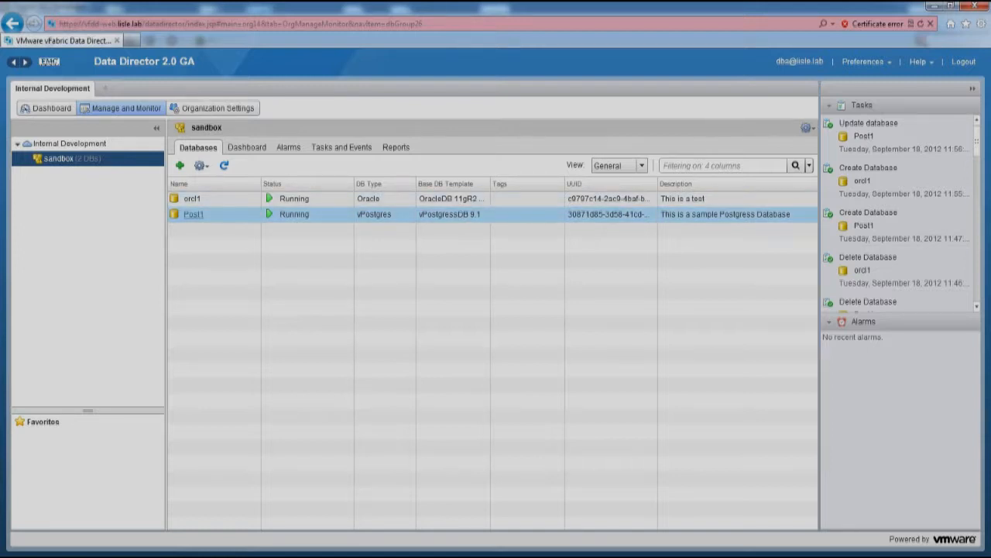
pyautogui.click(192, 198)
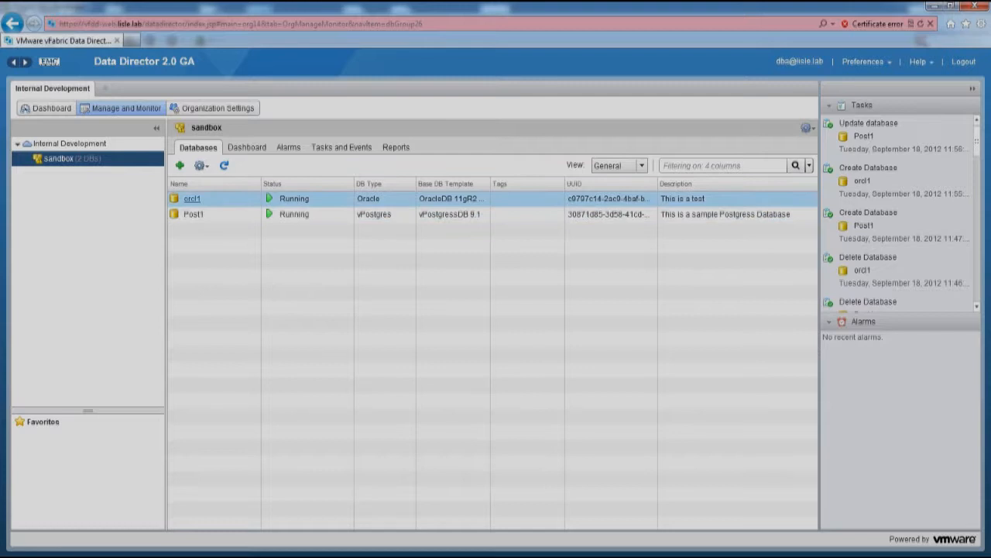
# Open orcl1's dashboard and launch its Enterprise Manager console
pyautogui.click(191, 199)
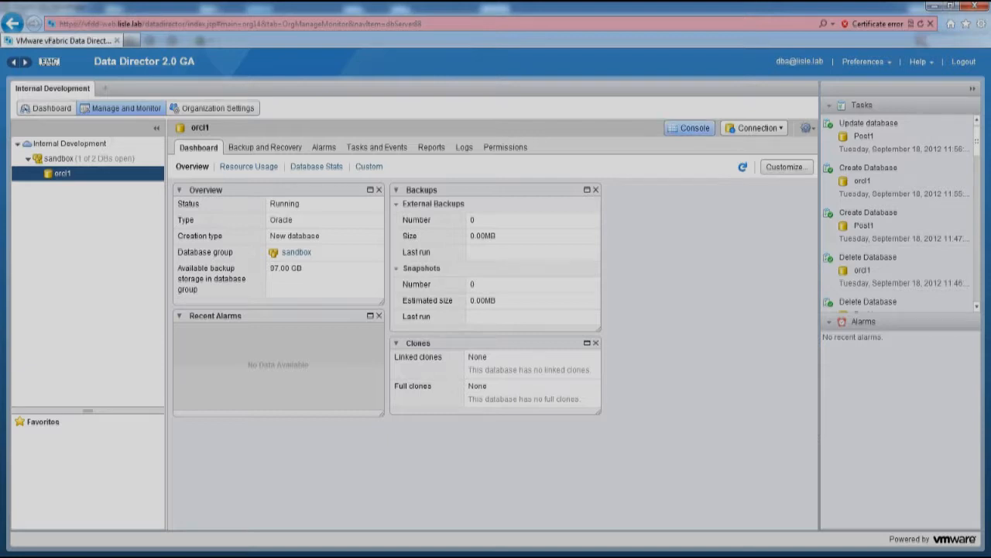
pyautogui.click(690, 128)
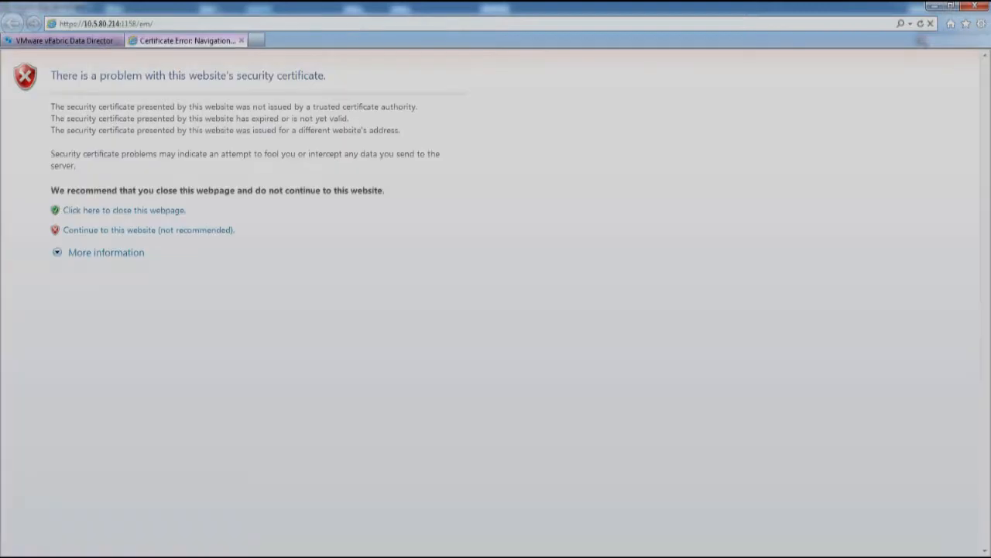
# Log in to Enterprise Manager as SYSDBA with the administrator credentials, then close the tab
pyautogui.click(147, 230)
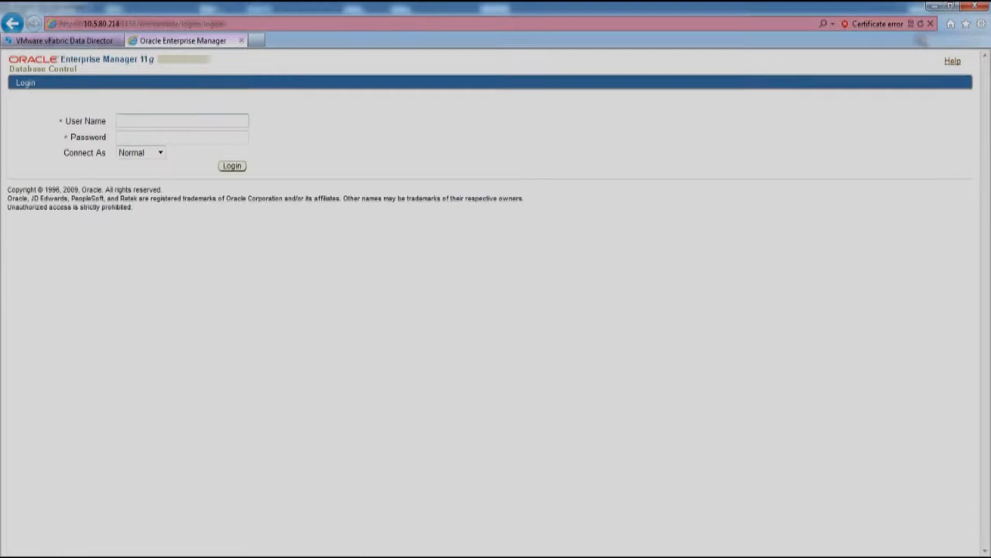
pyautogui.write('admin')
pyautogui.press('Tab')
pyautogui.write('••••••••')
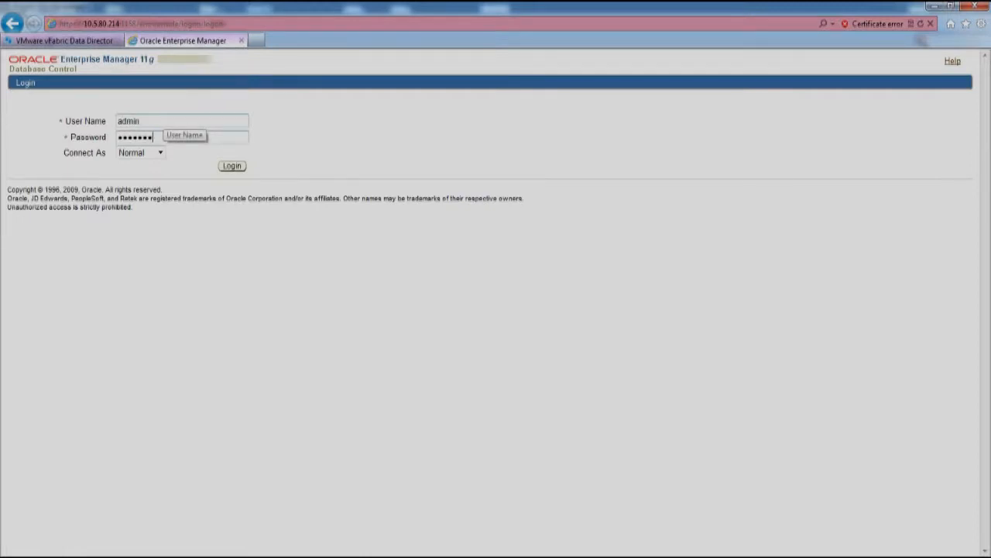
pyautogui.click(160, 152)
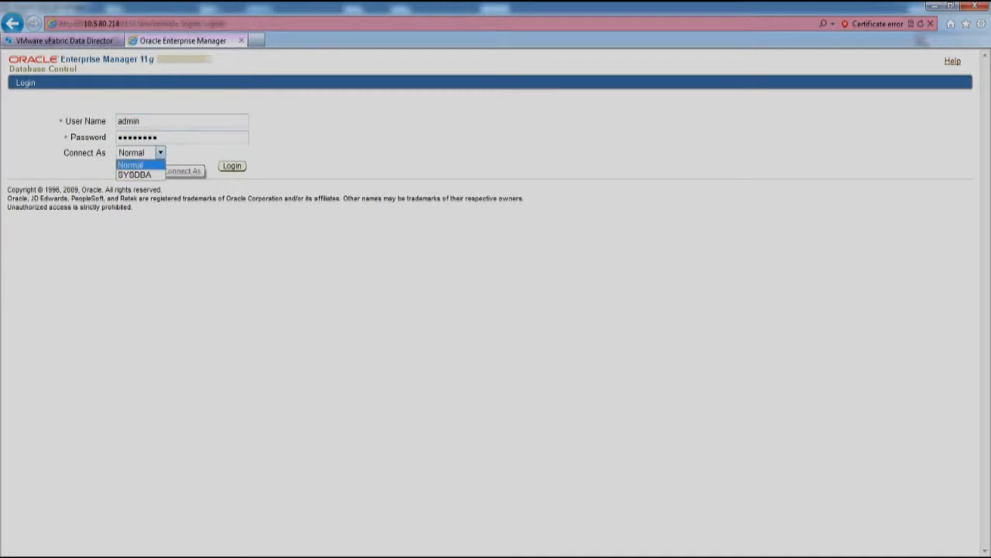
pyautogui.click(134, 175)
pyautogui.click(232, 166)
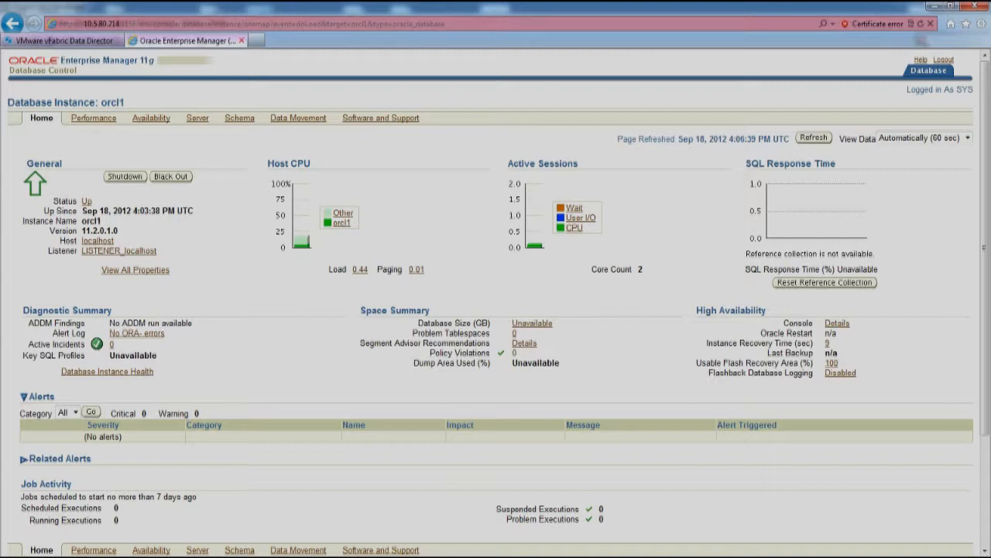
pyautogui.click(242, 41)
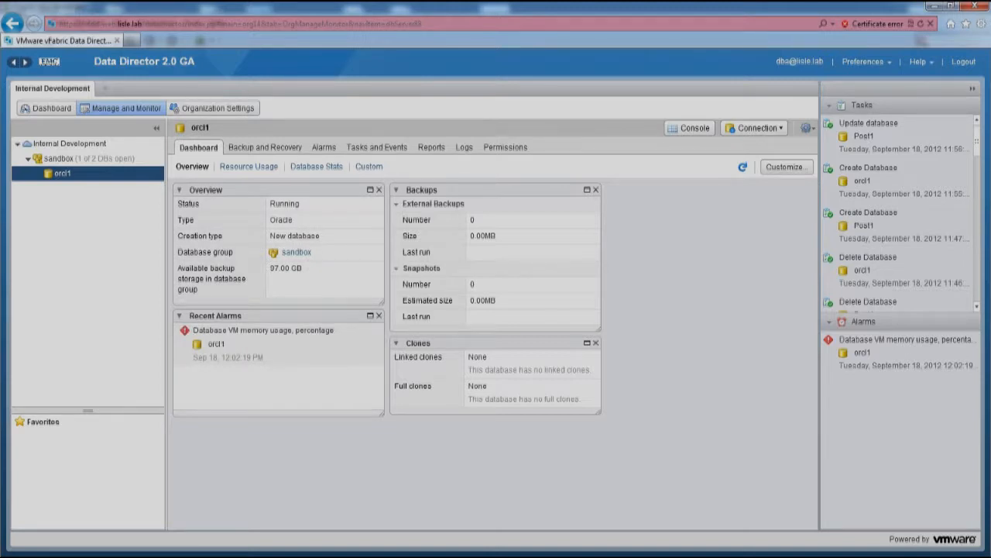
# Start a manual backup of orcl1 from Backup and Recovery, with Type set to Snapshot
pyautogui.click(265, 148)
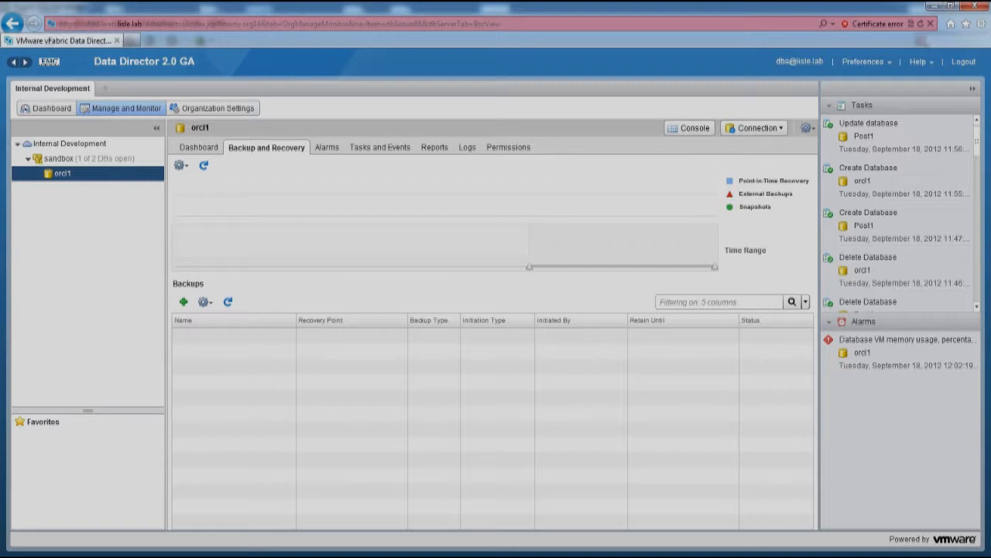
pyautogui.click(184, 302)
pyautogui.click(430, 260)
pyautogui.click(425, 282)
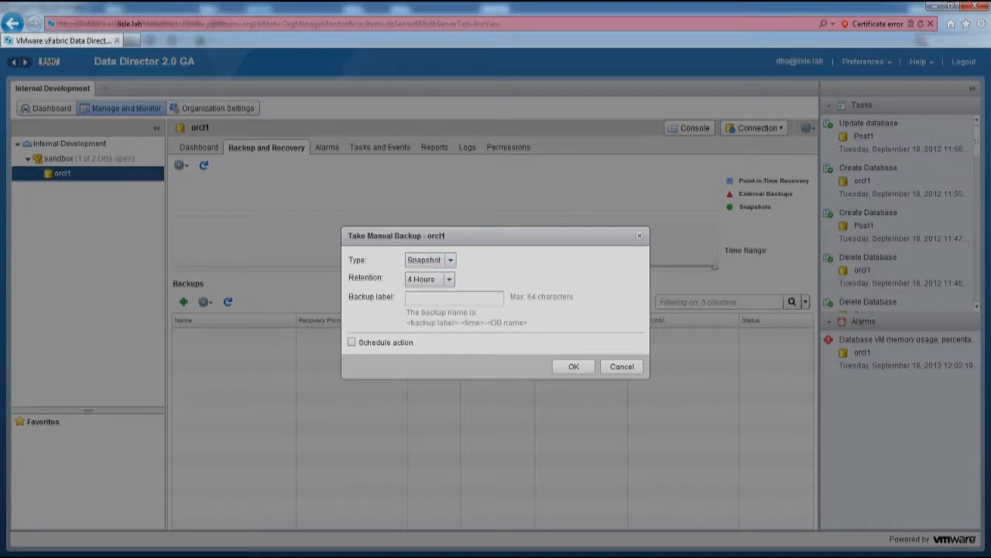
# Take the orcl1 snapshot, copy its JDBC connection string, and switch to SQL Developer
pyautogui.click(574, 366)
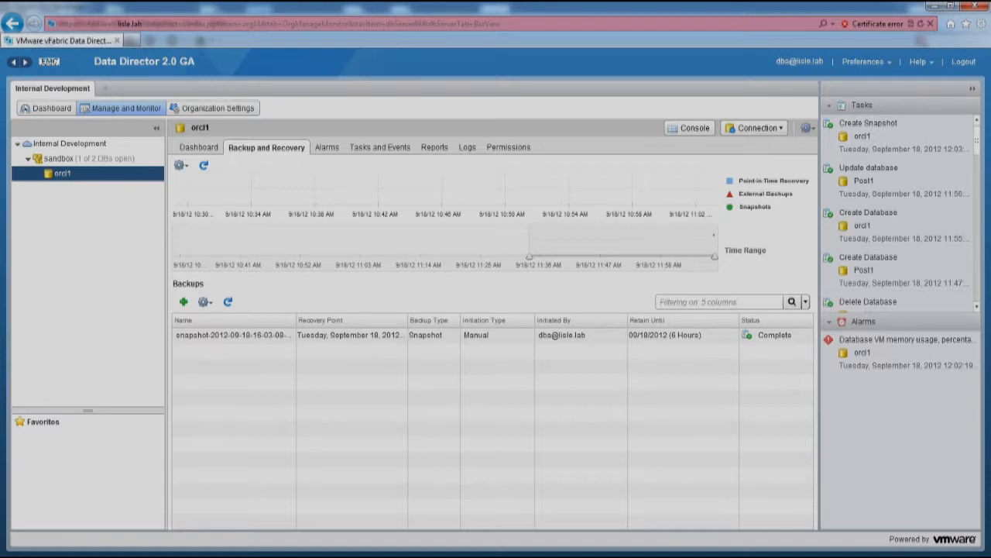
pyautogui.click(755, 128)
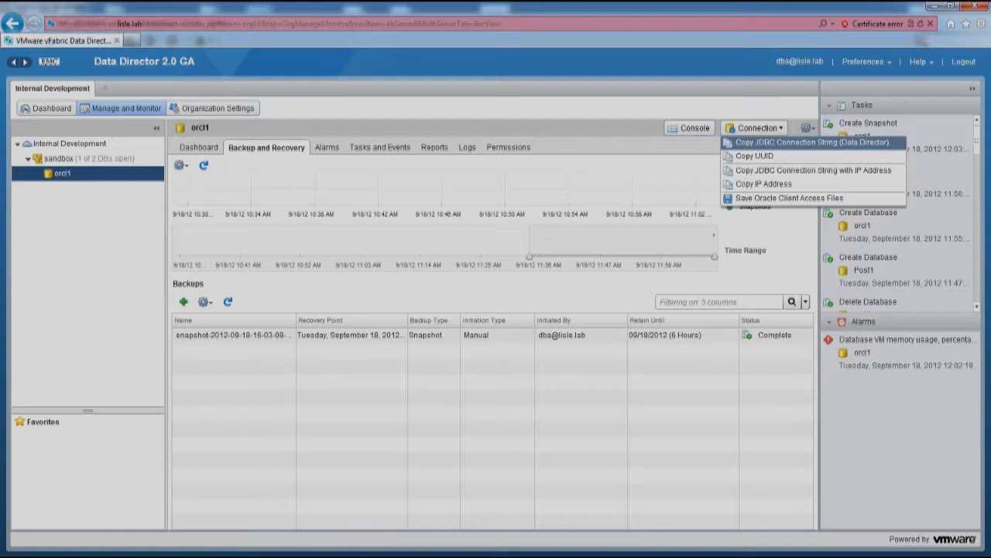
pyautogui.click(812, 141)
pyautogui.click(232, 335)
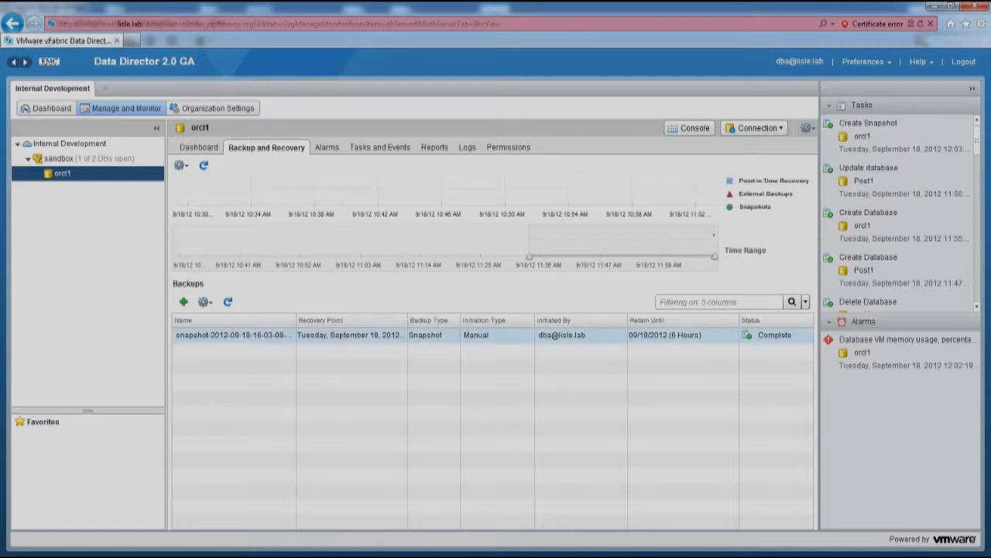
pyautogui.hotkey('alt', 'Tab')
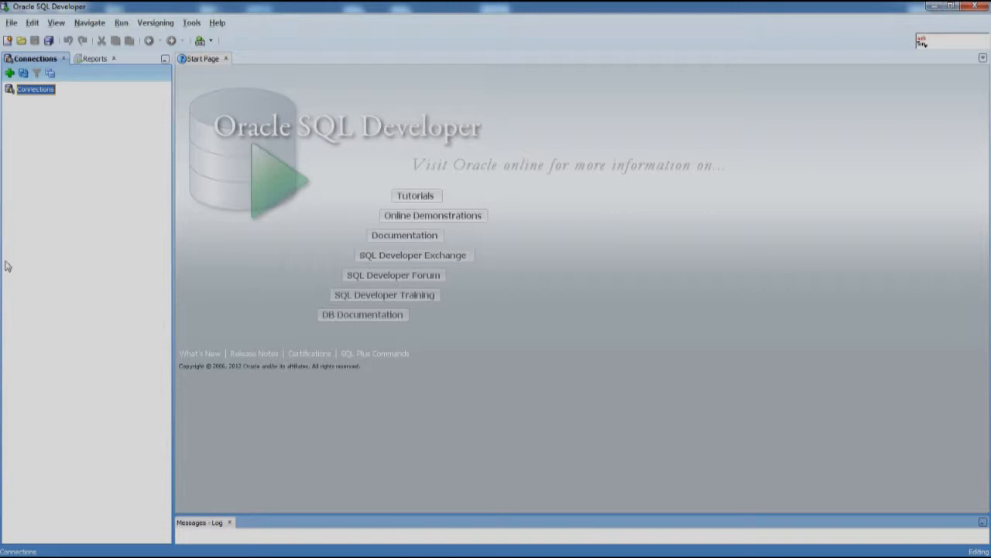
# Create a new connection named oracle with username admin, its password, and Save Password checked
pyautogui.rightClick(32, 93)
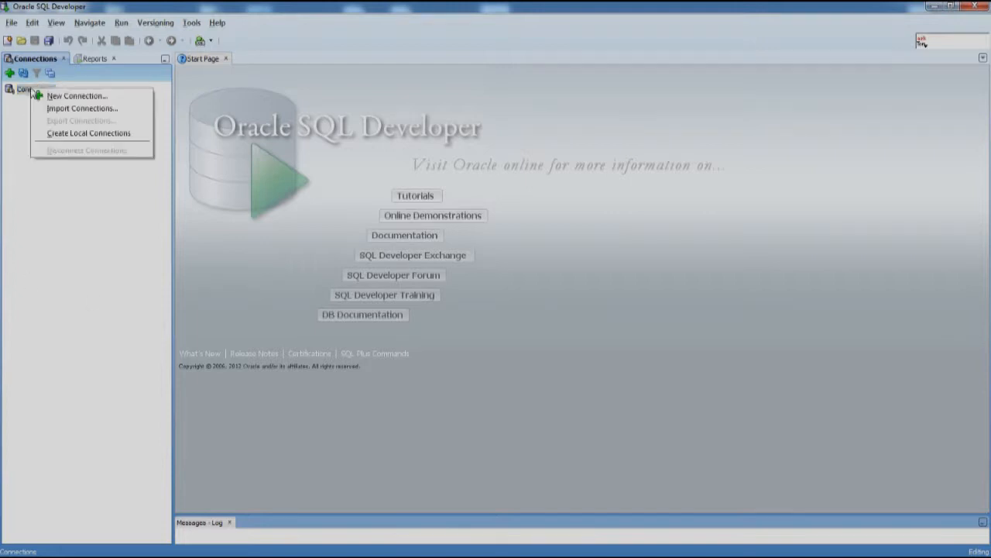
pyautogui.click(54, 96)
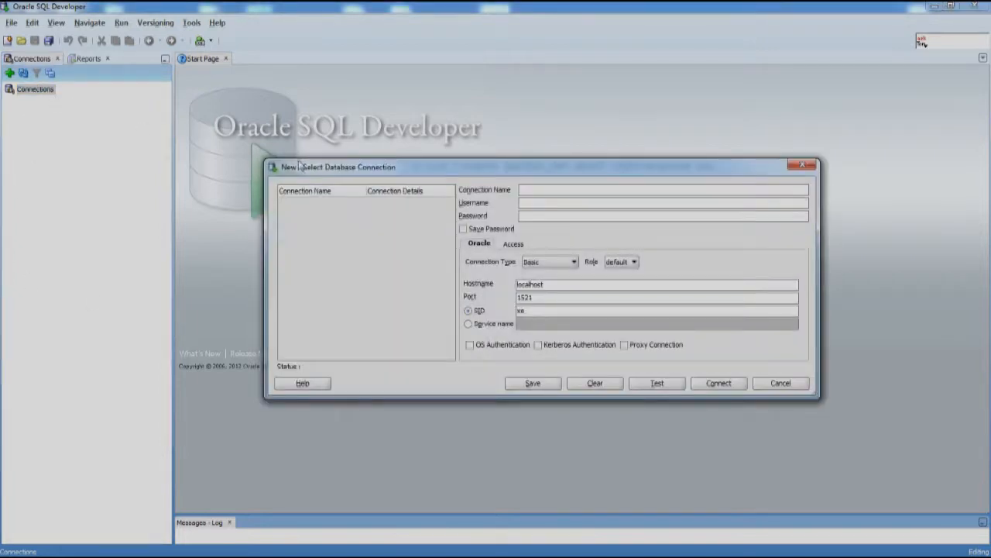
pyautogui.write('oracle')
pyautogui.press('Tab')
pyautogui.write('admin')
pyautogui.press('Tab')
pyautogui.write('password')
pyautogui.click(463, 229)
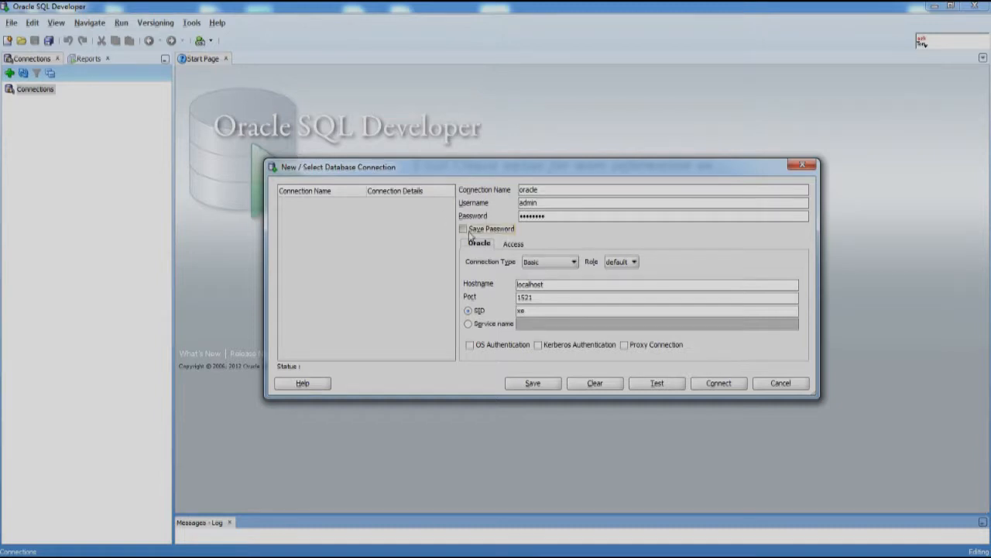
# Set the connection type to Advanced with the pasted JDBC URL, then test, save, and connect
pyautogui.click(540, 264)
pyautogui.click(540, 304)
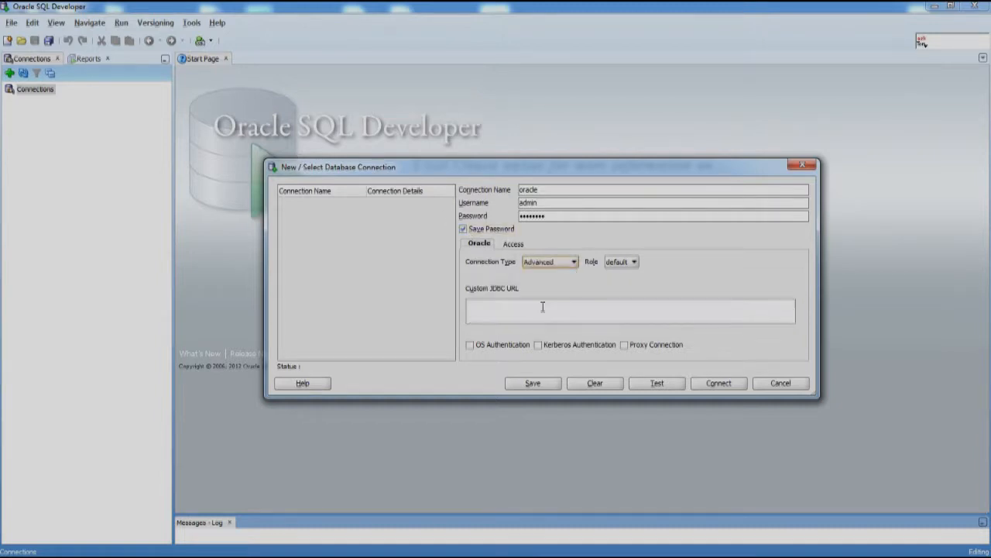
pyautogui.click(511, 313)
pyautogui.hotkey('ctrl', 'v')
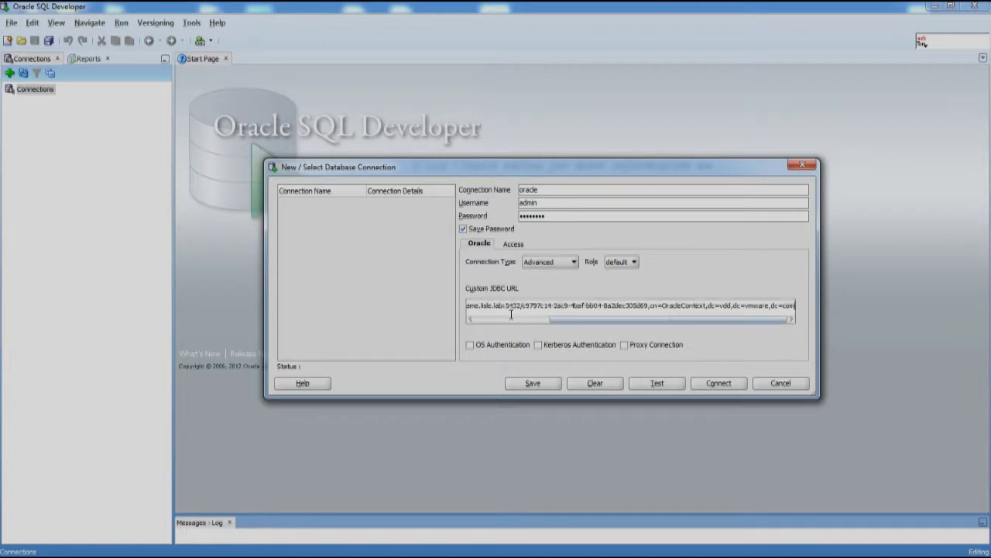
pyautogui.click(657, 384)
pyautogui.click(532, 384)
pyautogui.click(720, 388)
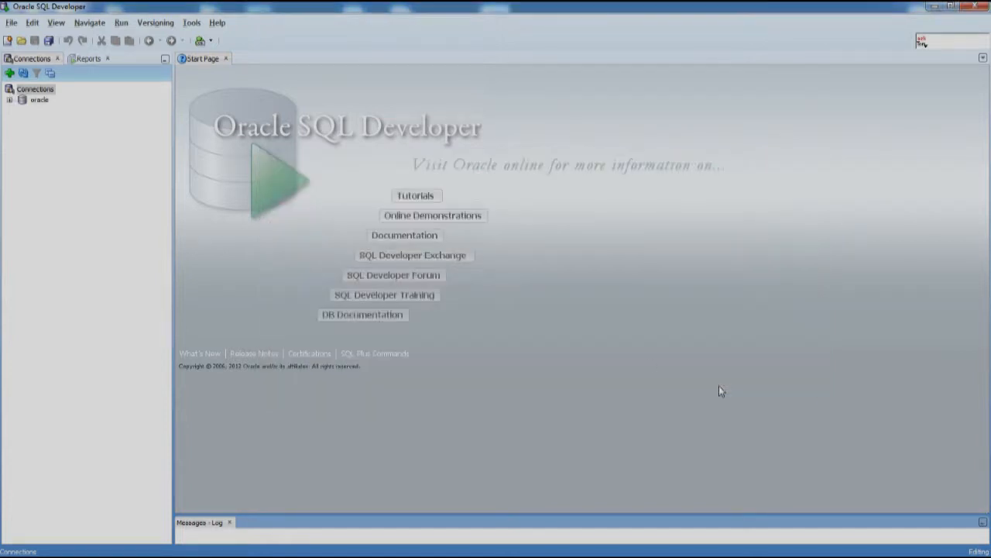
# Run select * from dual; in the oracle worksheet, returning DUMMY X, then return to Data Director
pyautogui.doubleClick(39, 101)
pyautogui.write('select * f')
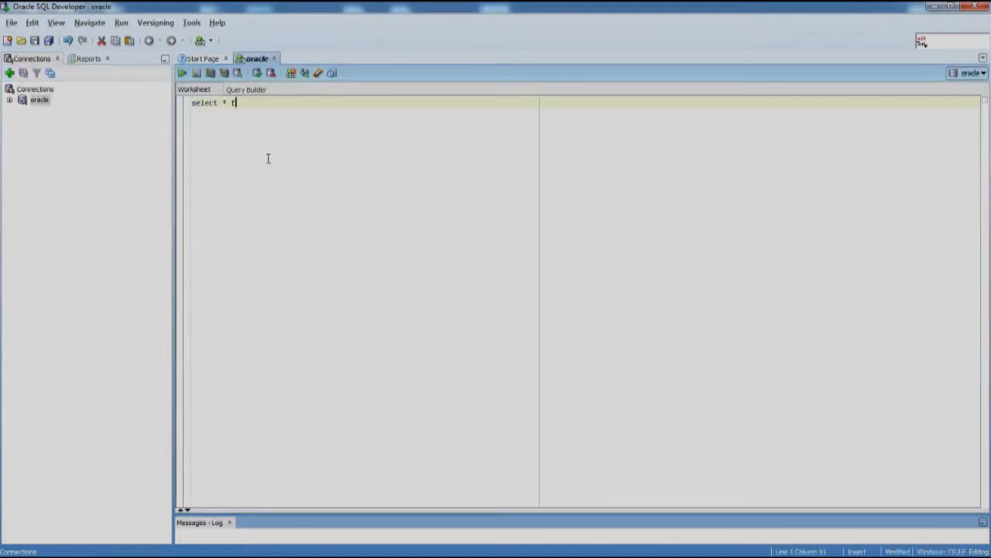
pyautogui.write('rom dual;')
pyautogui.hotkey('ctrl', 'a')
pyautogui.click(184, 73)
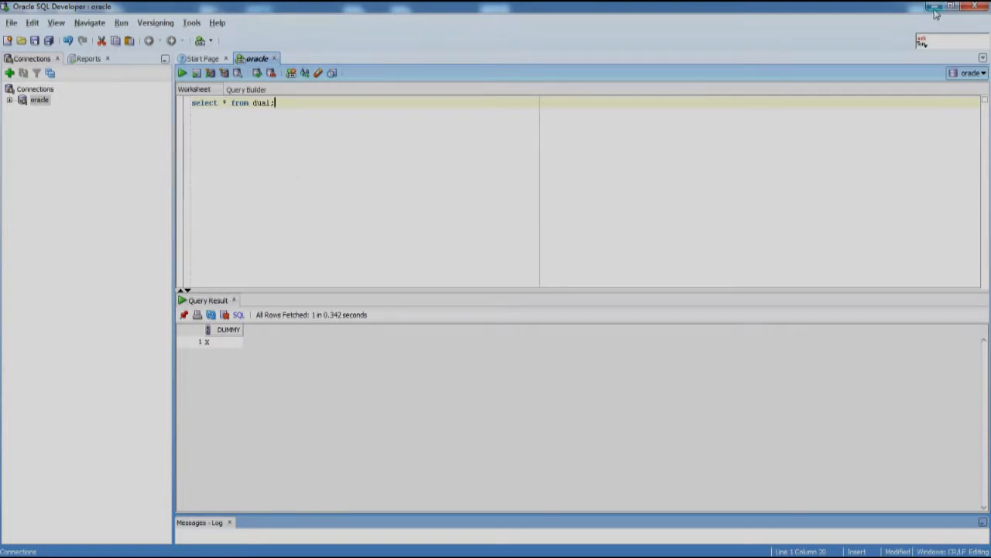
pyautogui.hotkey('alt', 'Tab')
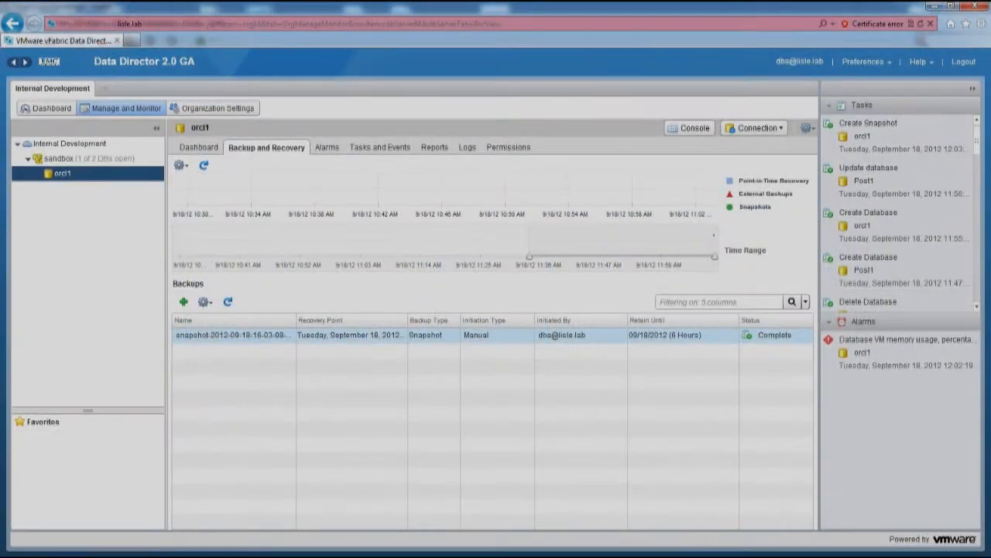